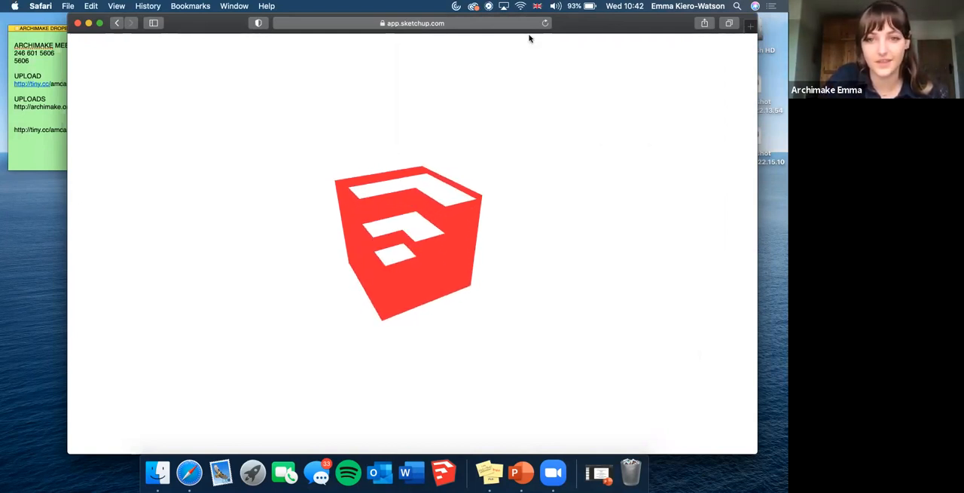
Decline to reopen the unsaved model and create a new one from the Simple Template - Meters.
left_click_drag(567, 22, 547, 22)
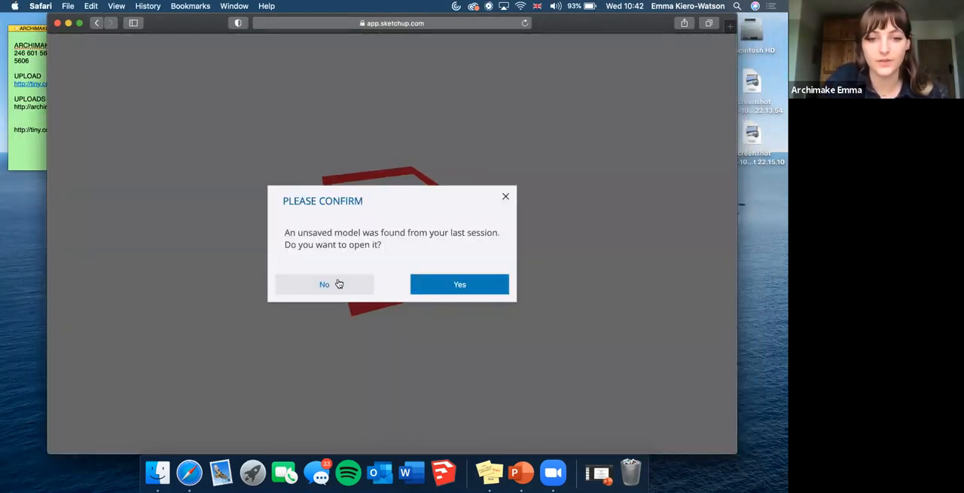
left_click(338, 282)
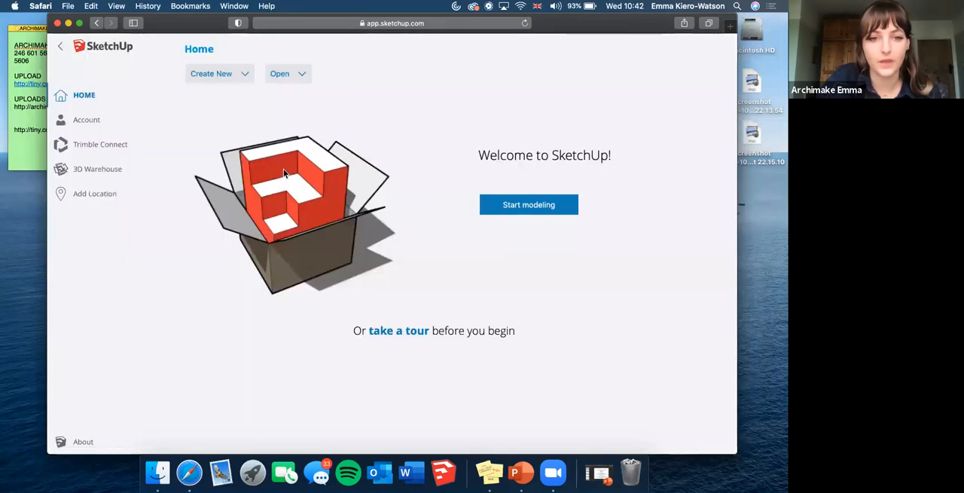
left_click(239, 76)
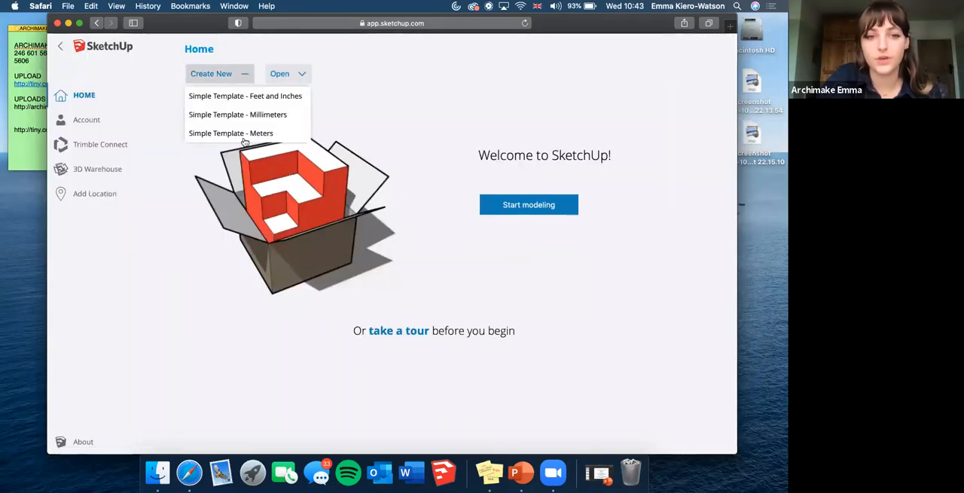
left_click(285, 134)
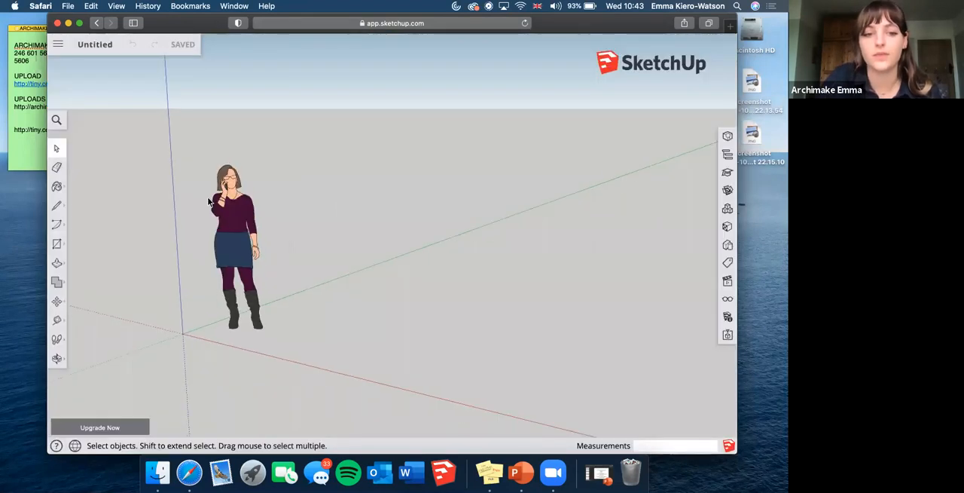
Draw a ground rectangle about 5.6 m by 3.2 m beside the standing figure, away from the axes.
scroll(195, 193, "down", 3)
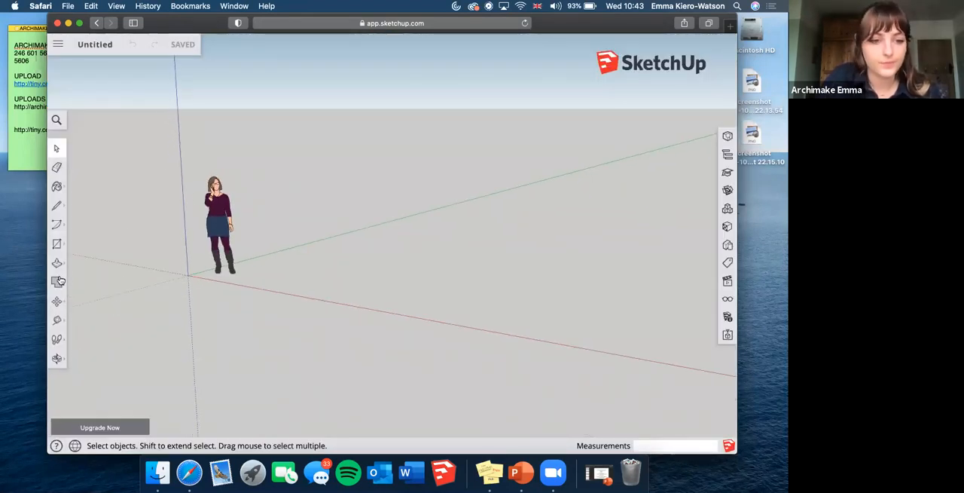
left_click(58, 242)
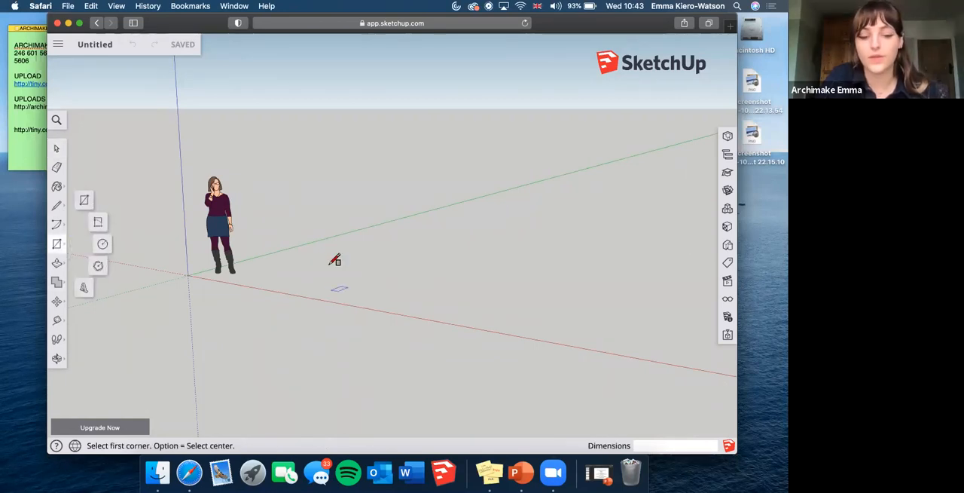
left_click(56, 358)
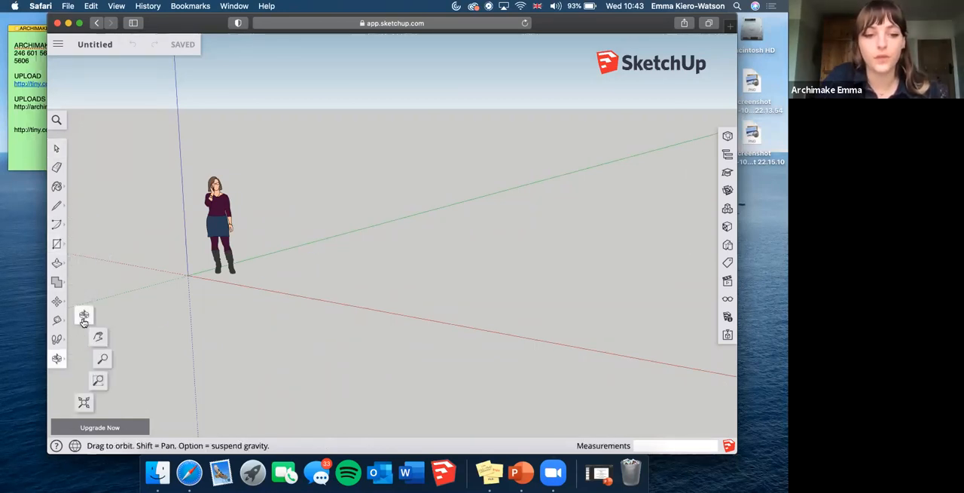
left_click_drag(400, 280, 102, 244)
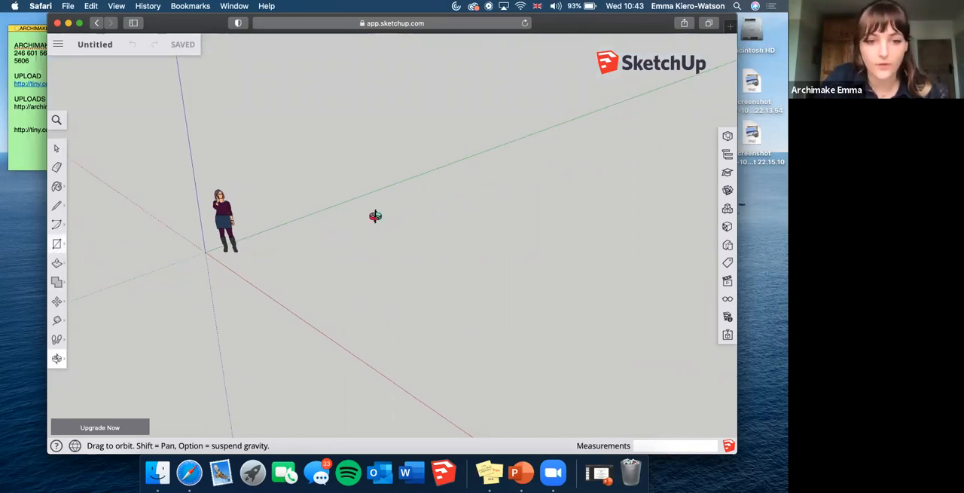
key("r")
left_click(283, 265)
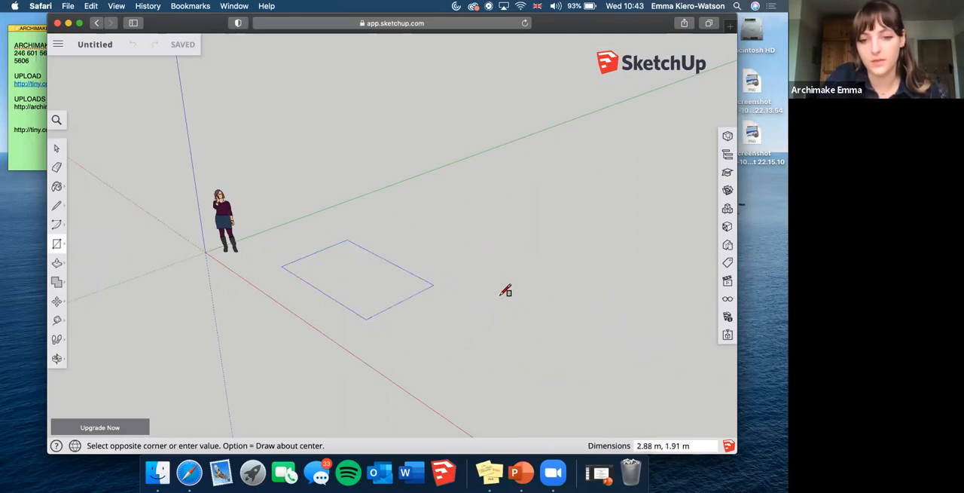
left_click(579, 308)
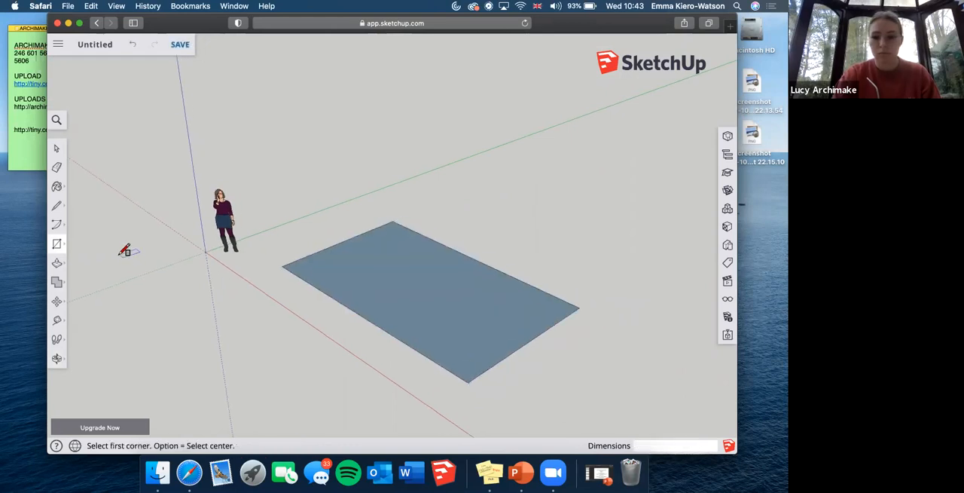
Draw a narrower rectangle extending from the first one's far corner and delete the shared edge to form one L-shaped face.
scroll(124, 251, "down", 2)
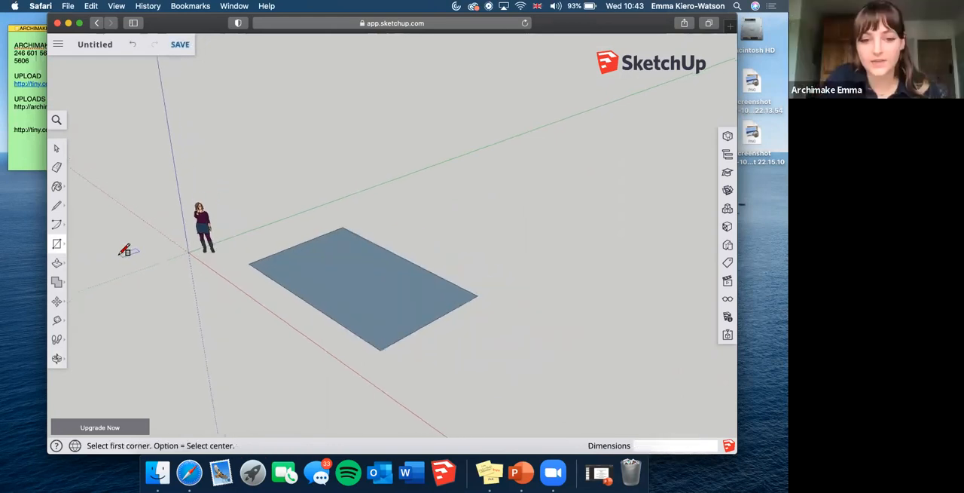
left_click(482, 294)
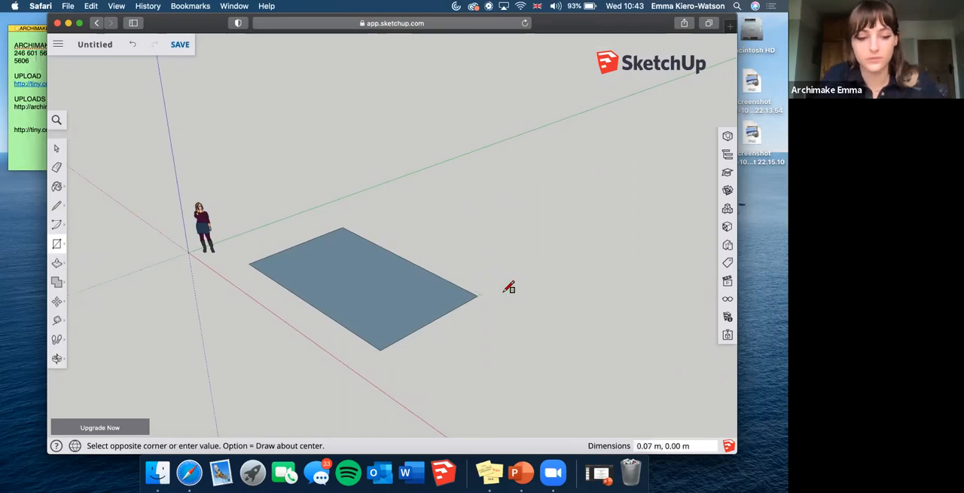
key("Escape")
left_click(477, 296)
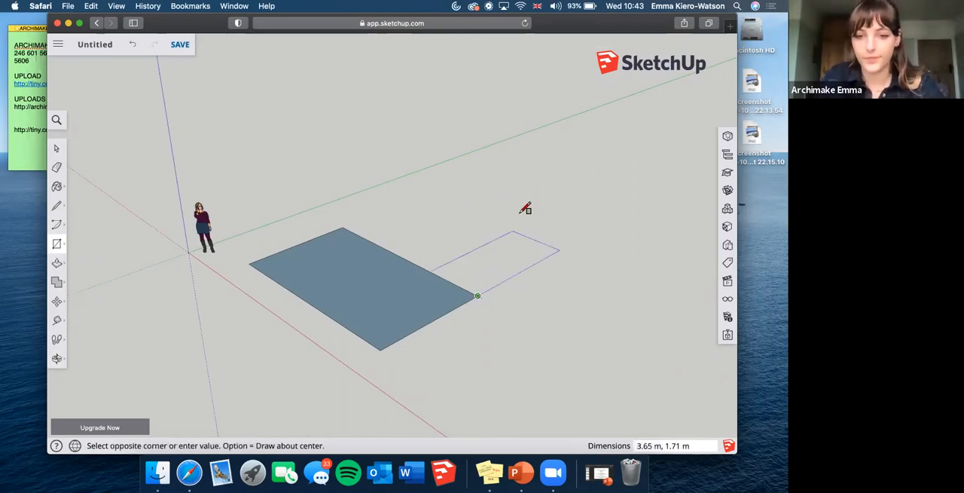
left_click(520, 214)
key("space")
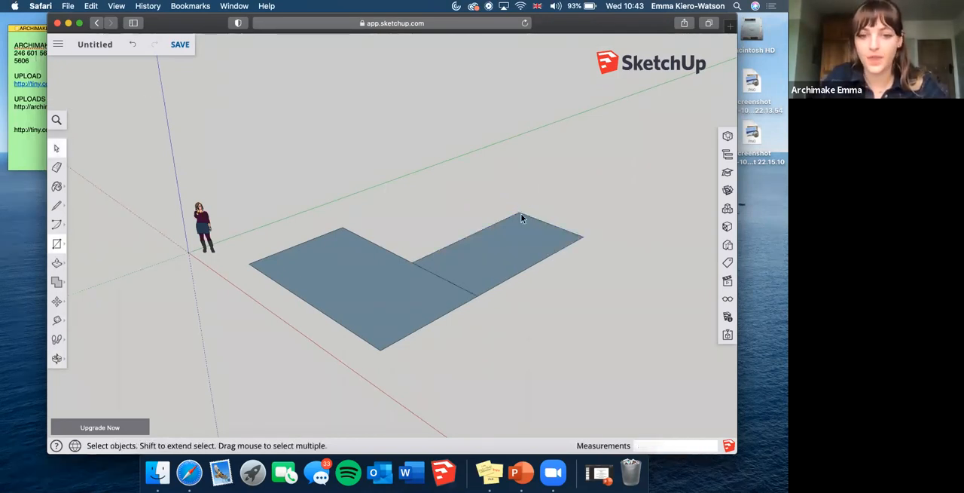
left_click(452, 279)
key("Delete")
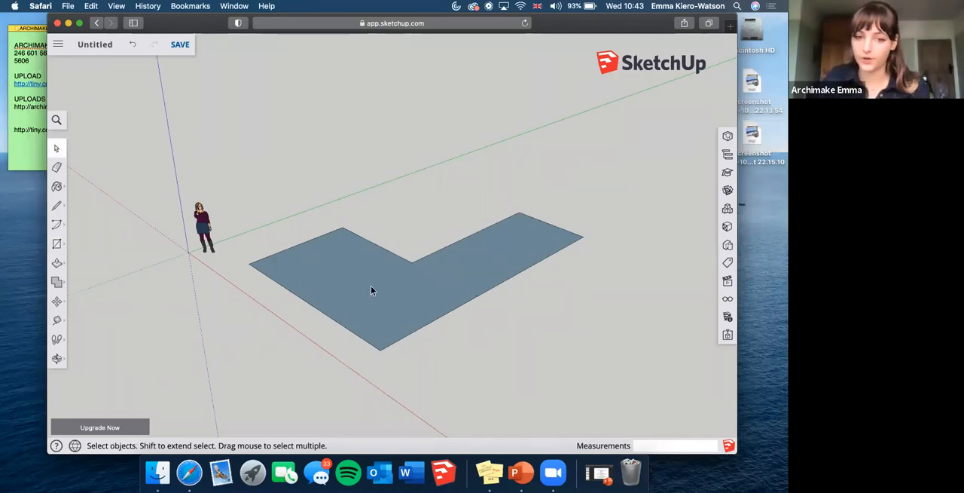
left_click(437, 294)
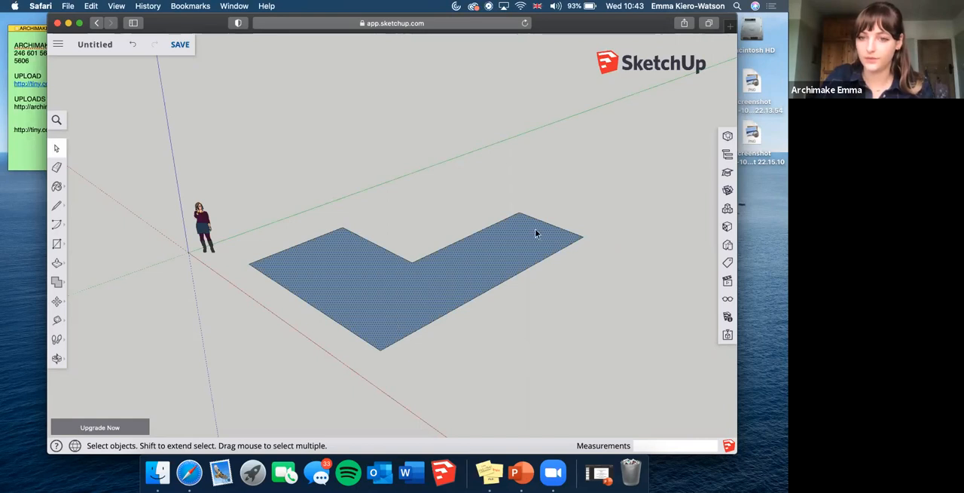
left_click(463, 343)
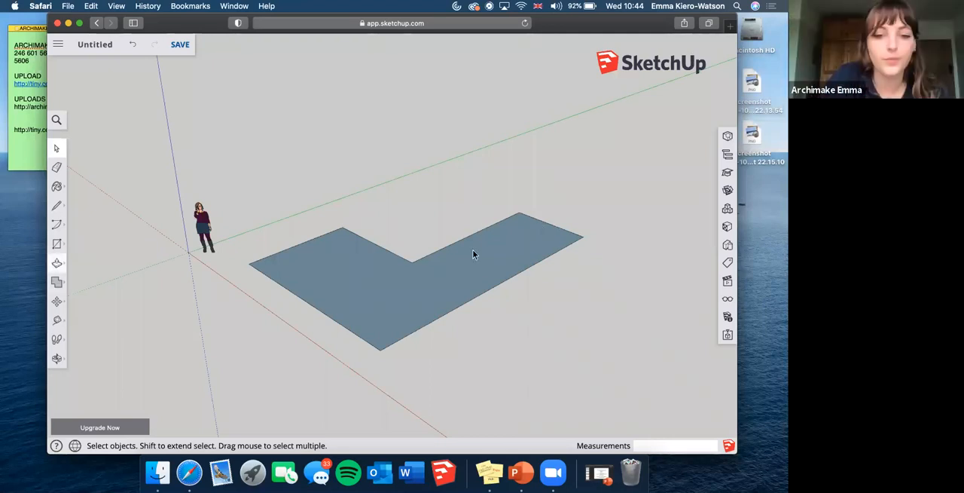
left_click(419, 294)
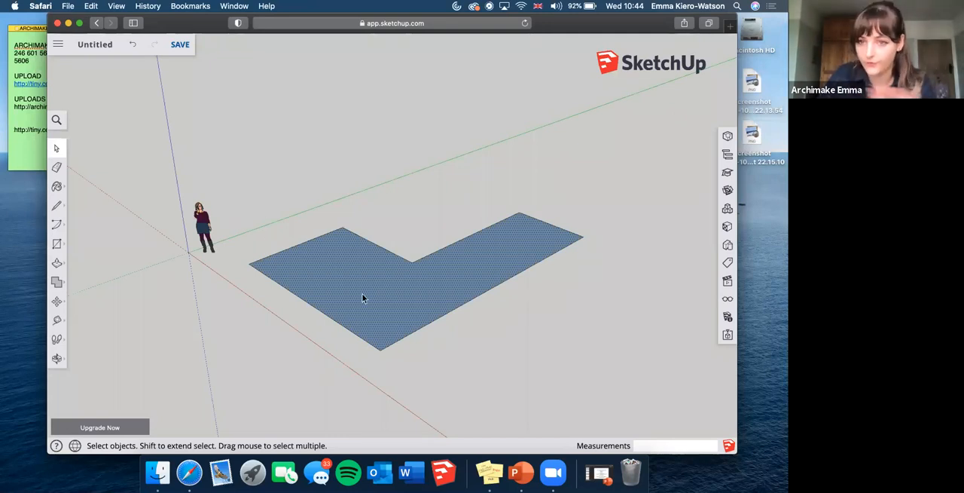
left_click(254, 327)
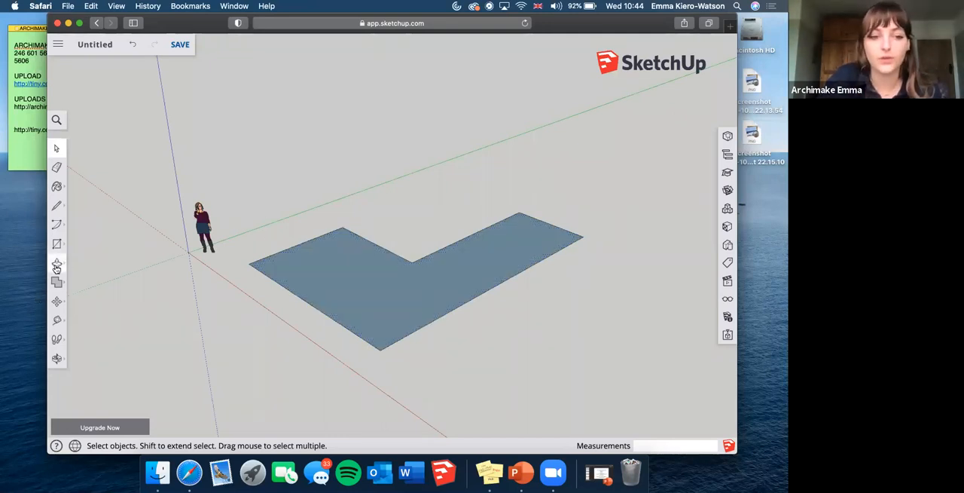
Offset the L-shaped face's outline inward to create a narrow border for the walls.
left_click(57, 265)
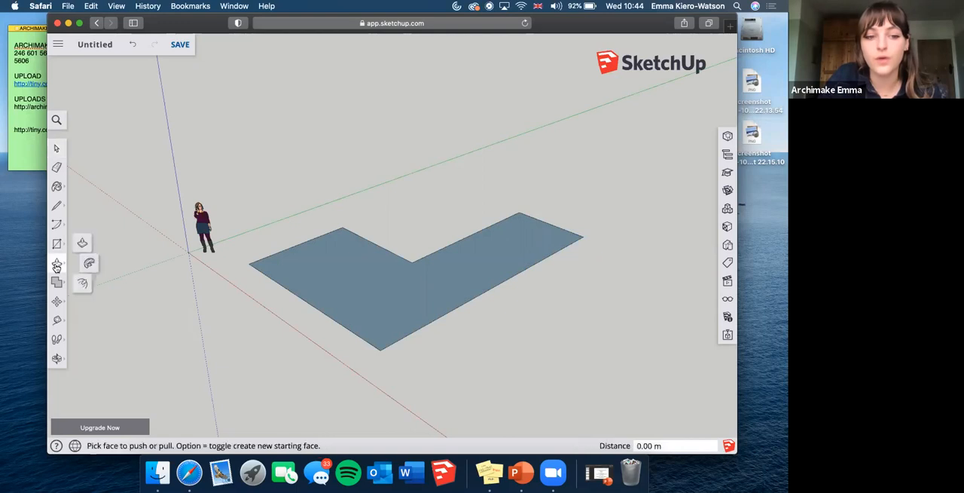
left_click(86, 286)
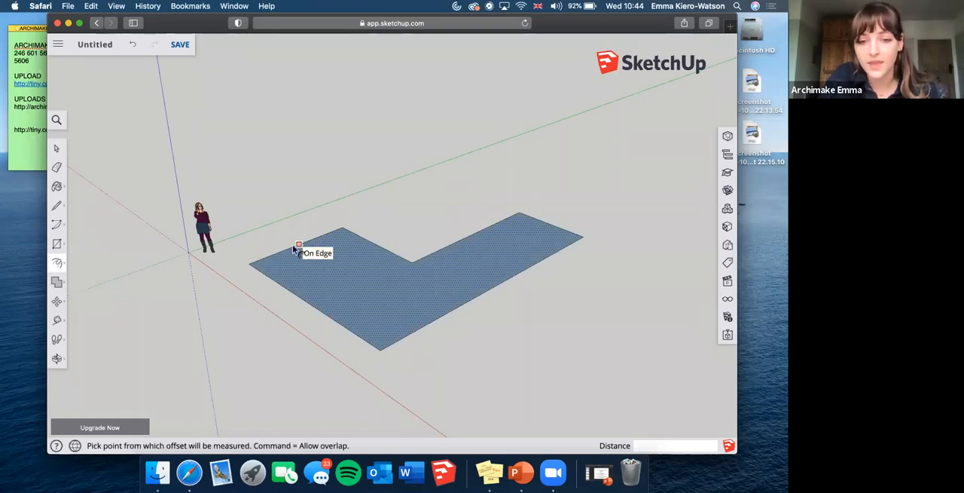
left_click(350, 236)
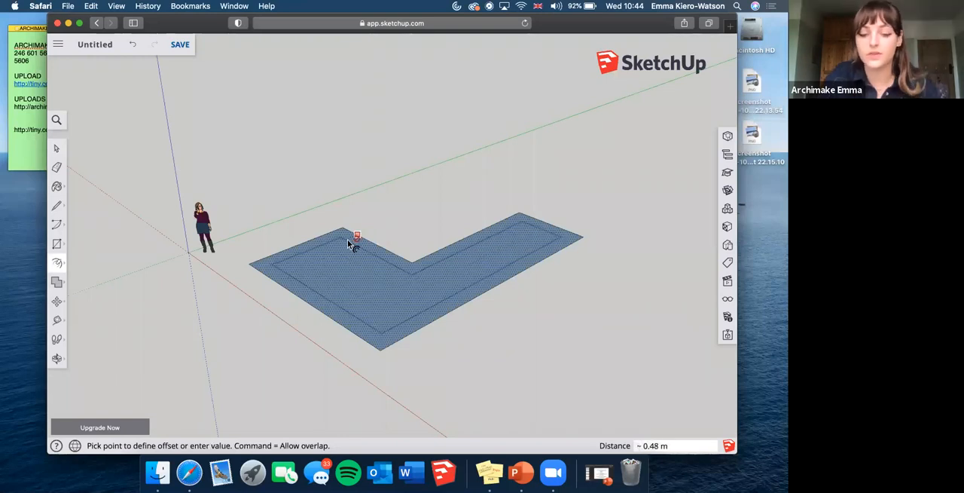
left_click(357, 235)
left_click(317, 301)
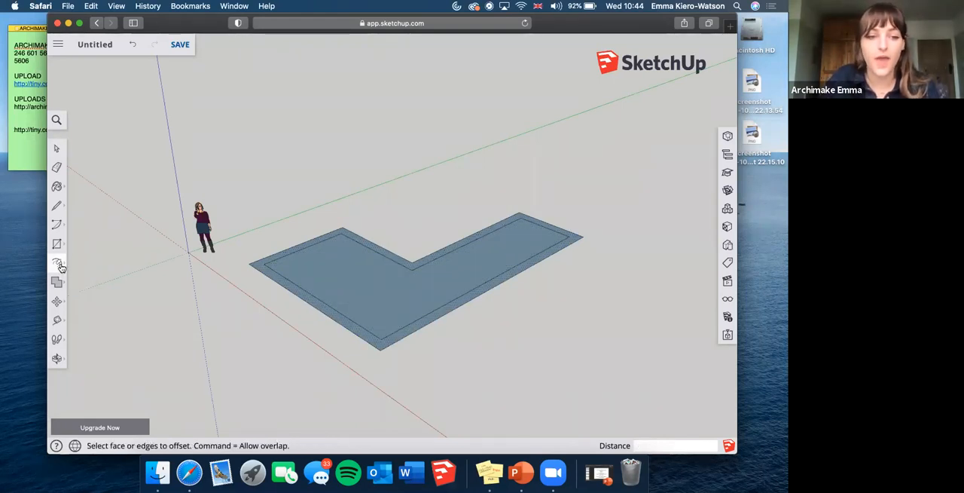
Push/Pull the border face up 3 m to raise the building's walls.
left_click(84, 240)
left_click_drag(306, 304, 415, 211)
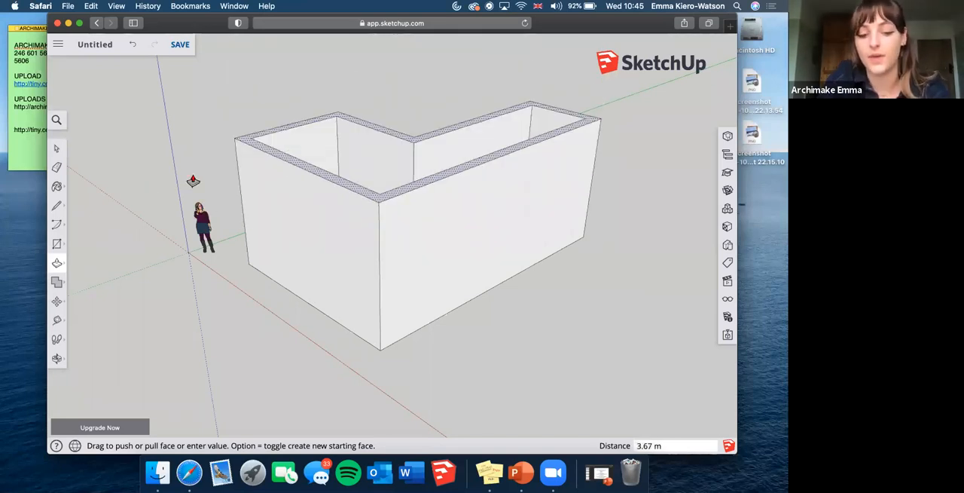
key("Return")
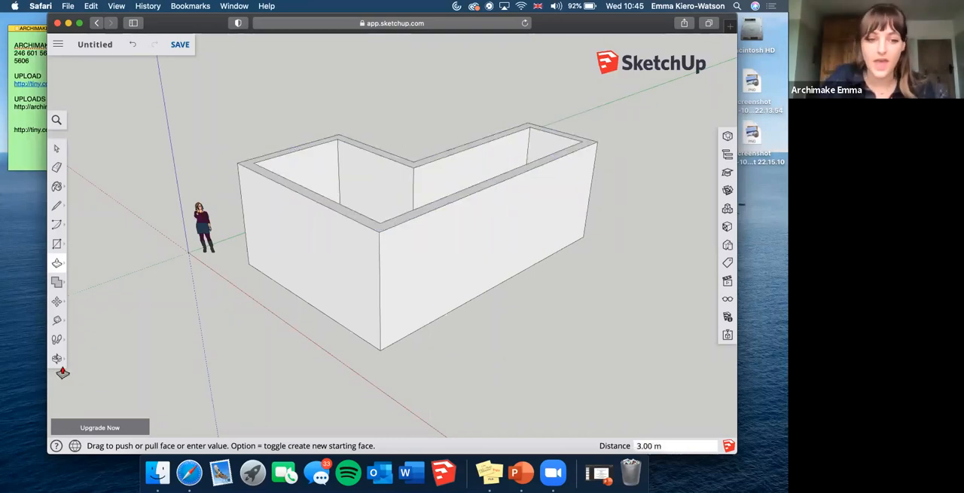
Draw a triangular gable centred above the narrow wing's end wall and Push/Pull it 8.27 m back along the full wall as a pitched roof.
left_click(56, 362)
left_click_drag(195, 328, 295, 244)
left_click_drag(479, 361, 297, 244)
left_click_drag(472, 241, 403, 304)
mouse_move(280, 228)
left_mouse_down()
mouse_move(258, 207)
mouse_move(341, 247)
mouse_move(208, 197)
mouse_move(70, 331)
left_mouse_up()
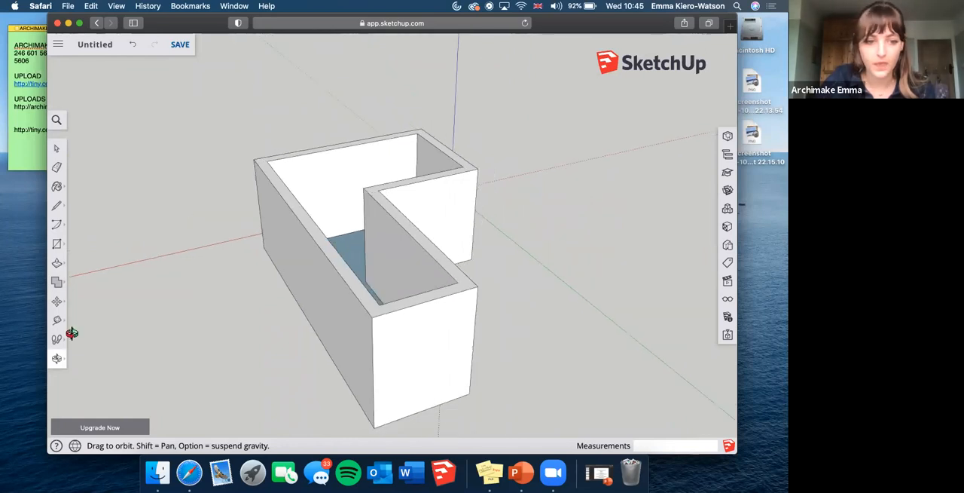
left_click(57, 205)
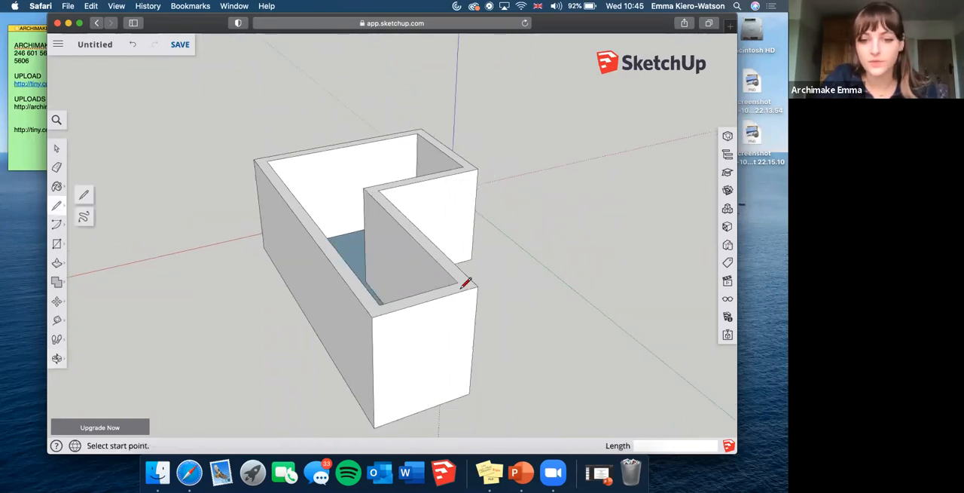
left_click(427, 300)
left_click(427, 261)
left_click(476, 286)
left_click(428, 262)
left_click(373, 316)
key("space")
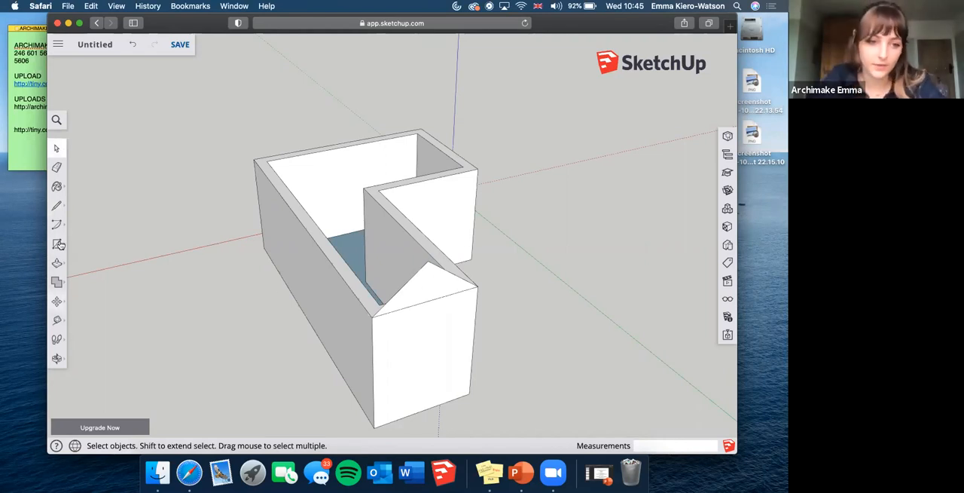
left_click_drag(398, 286, 256, 166)
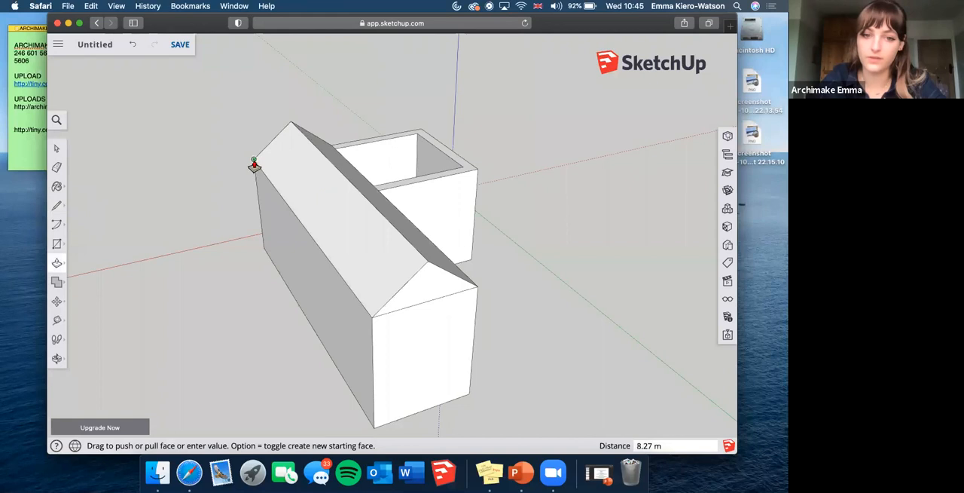
left_click(56, 358)
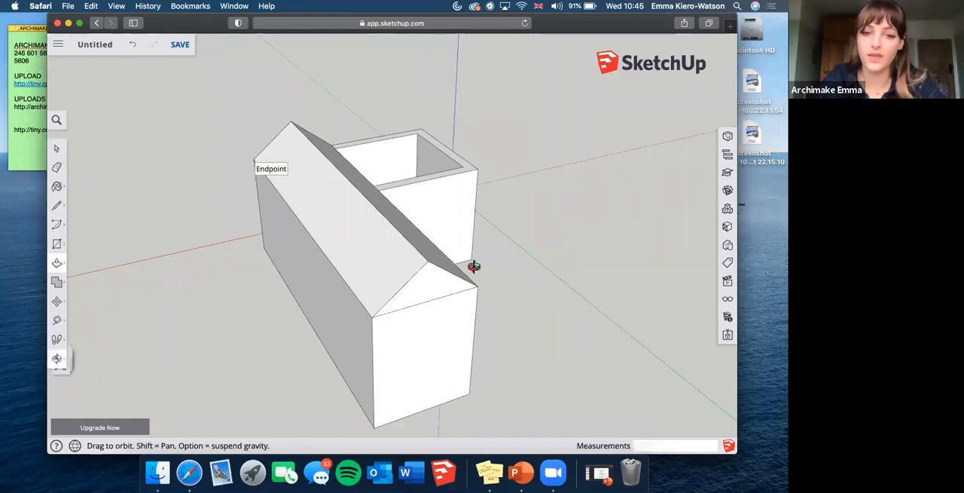
left_click_drag(441, 298, 343, 274)
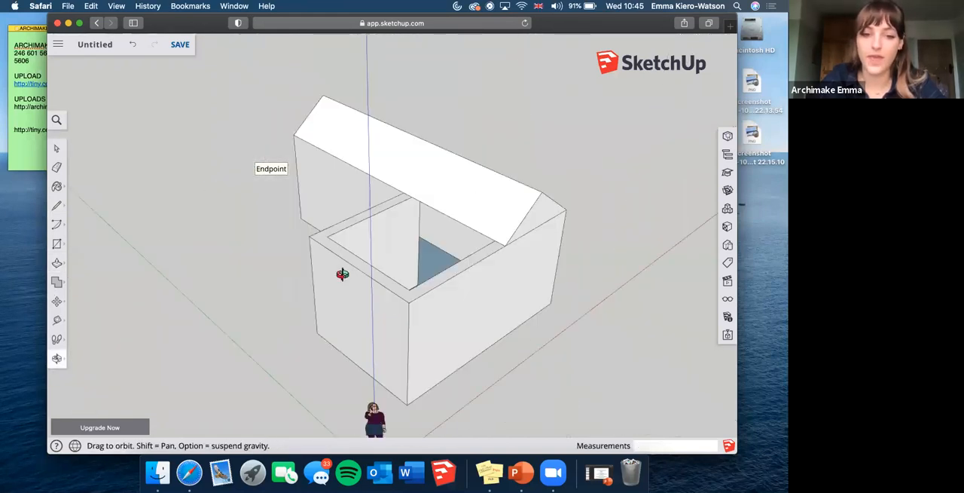
left_click(56, 205)
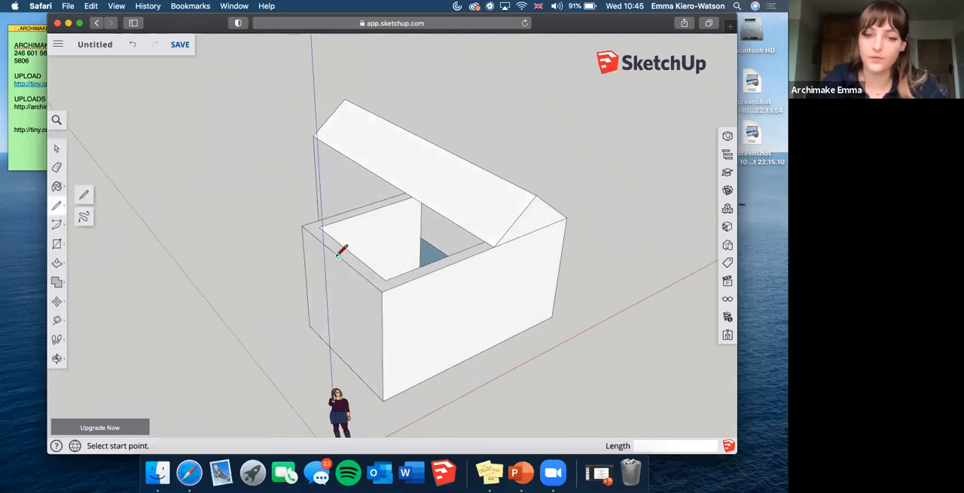
left_click(339, 255)
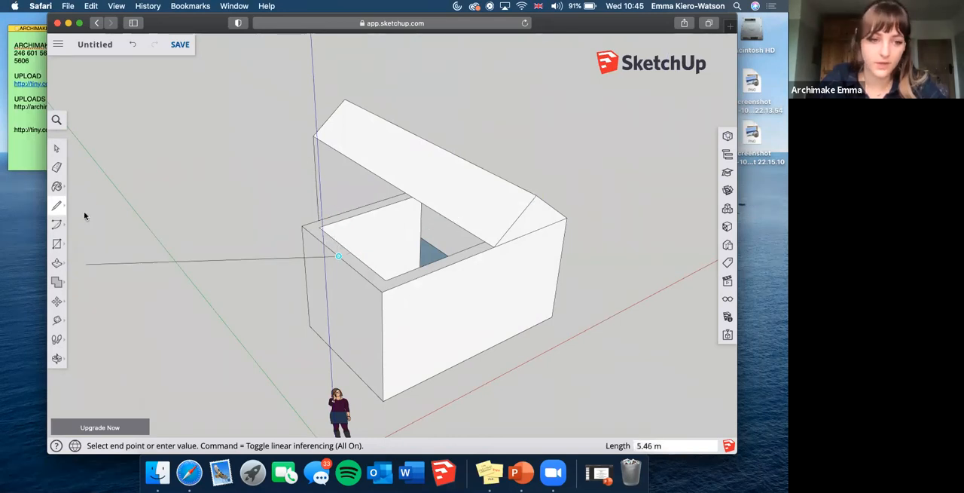
Draw a triangular gable about 0.84 m high above the other wing's end wall, using a vertical centre line and two sloping edges.
left_click(58, 359)
left_click_drag(418, 301, 252, 275)
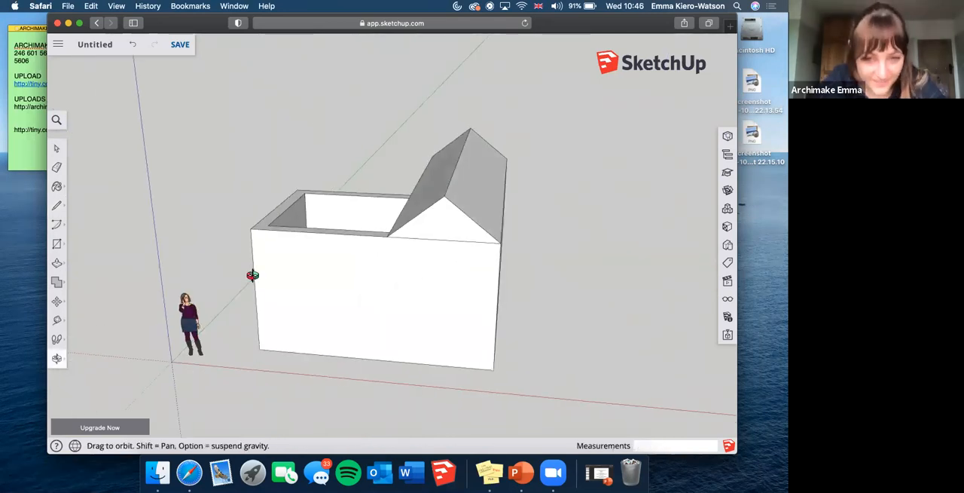
left_click(56, 205)
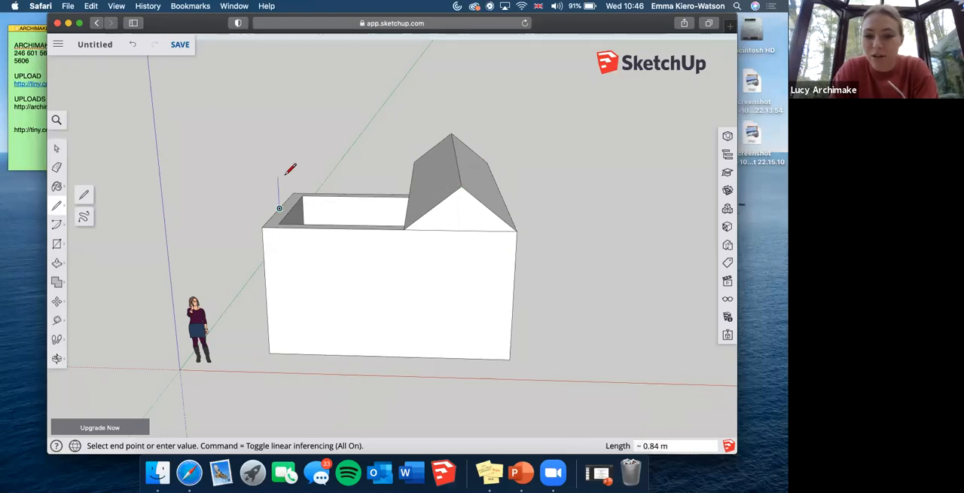
left_click(278, 175)
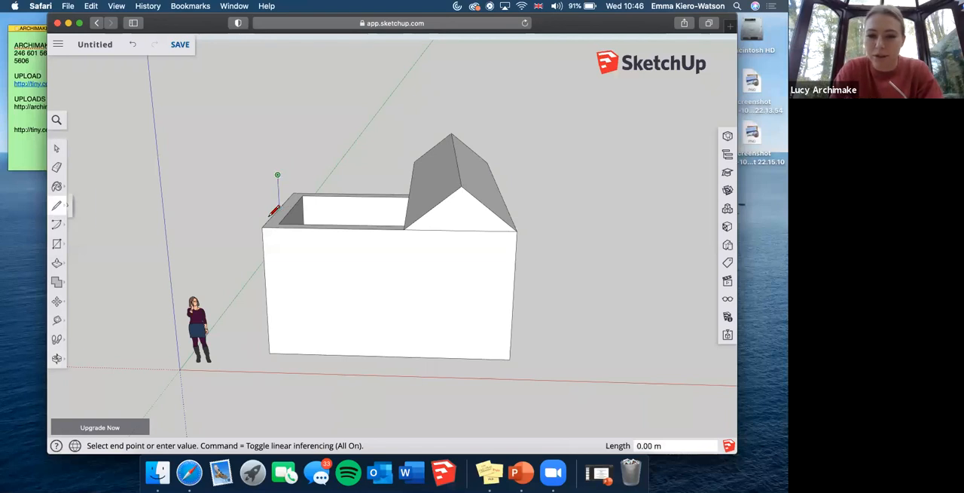
left_click(277, 176)
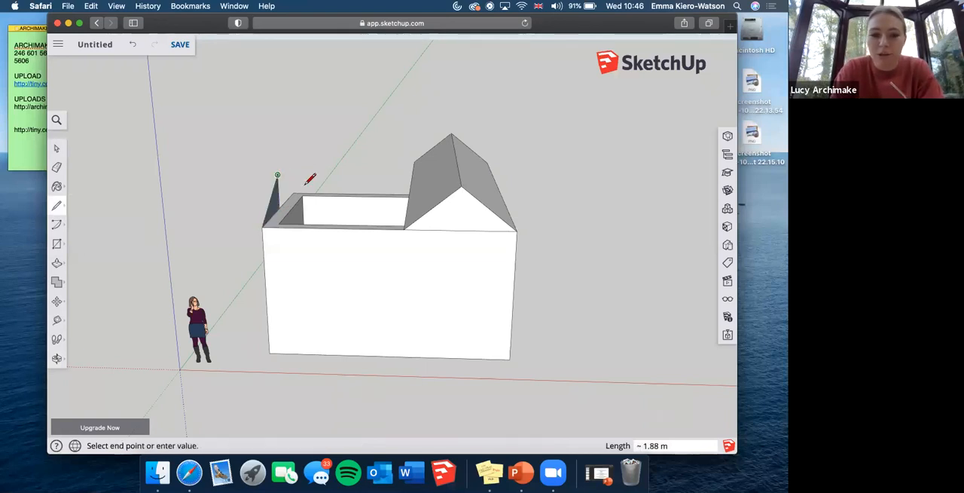
left_click(294, 191)
Delete the new gable's vertical centre line and Push/Pull the triangle about 4.27 m into the main roof.
left_click(57, 358)
left_click_drag(598, 197, 75, 304)
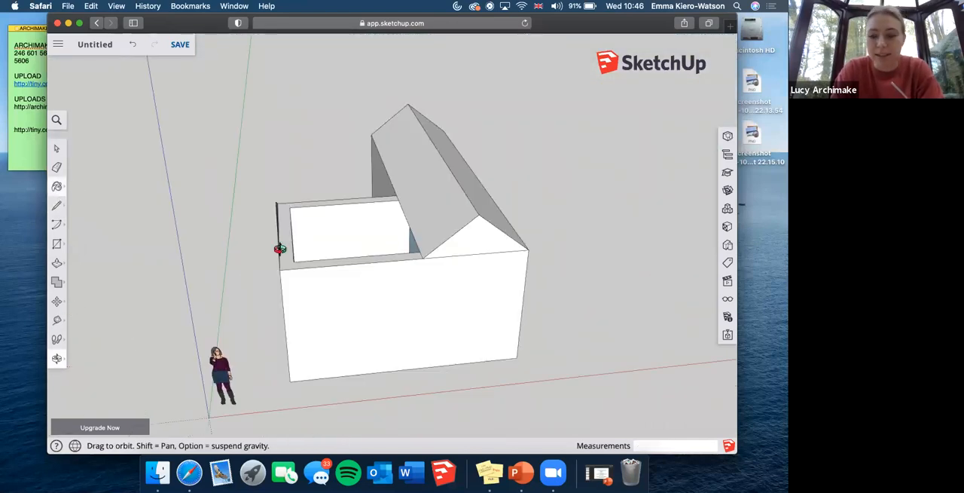
left_click_drag(414, 241, 96, 201)
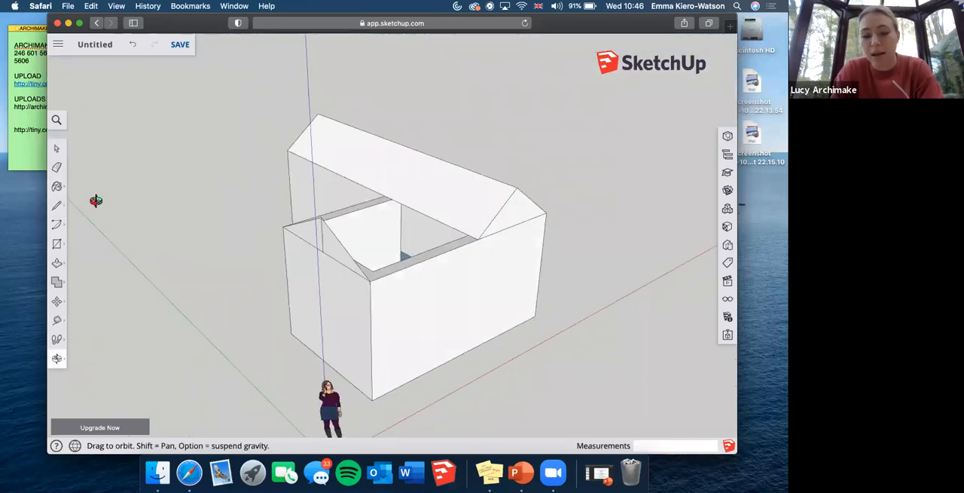
left_click(58, 150)
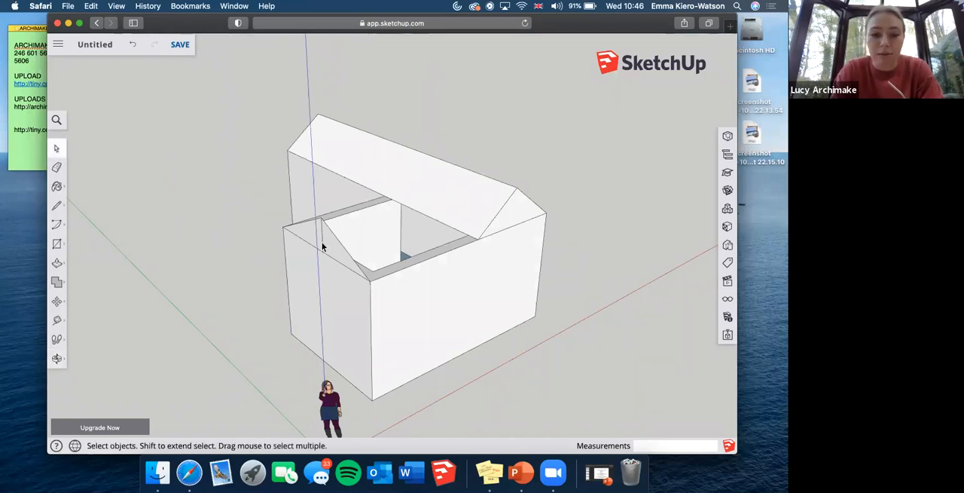
left_click(56, 263)
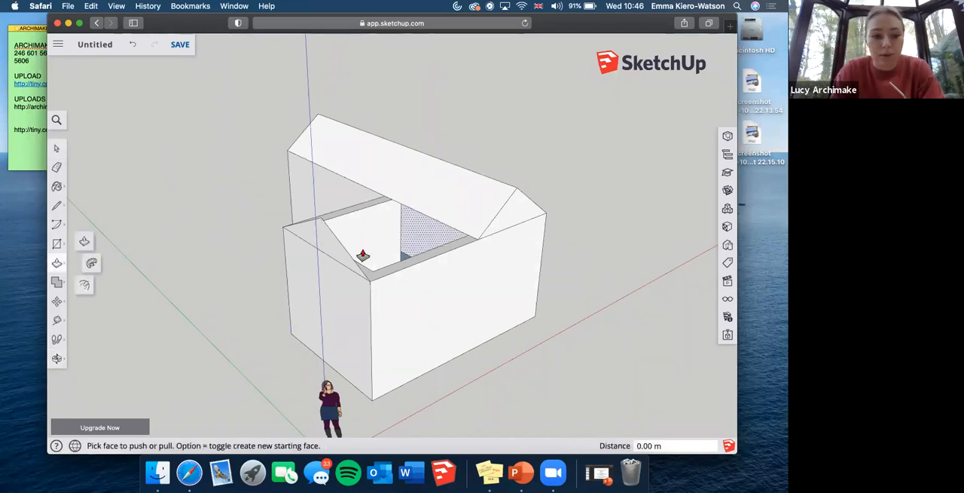
left_click_drag(327, 254, 482, 241)
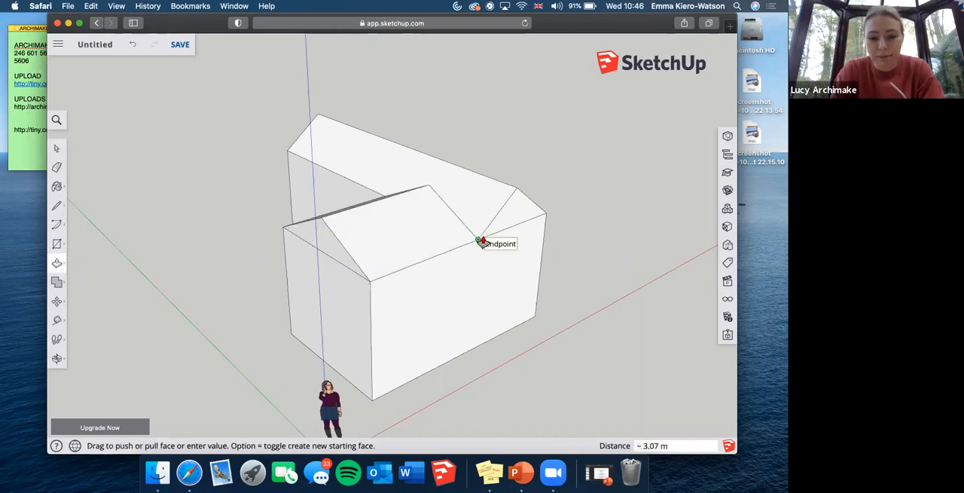
left_click_drag(514, 207, 513, 195)
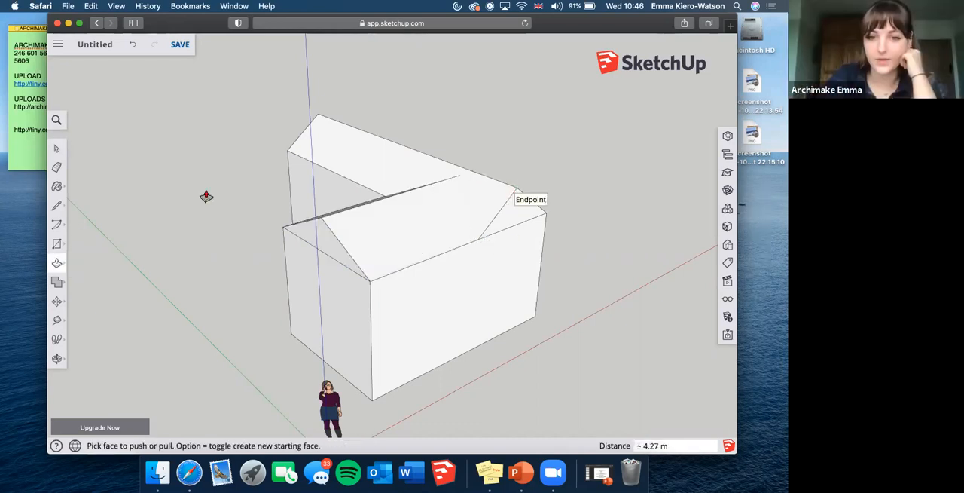
Draw a door rectangle about 0.98 m by 1.59 m at the base of the short wing's wall beside the inner corner.
key("o")
left_click_drag(452, 299, 467, 275)
left_click_drag(327, 278, 222, 294)
left_click_drag(425, 290, 81, 335)
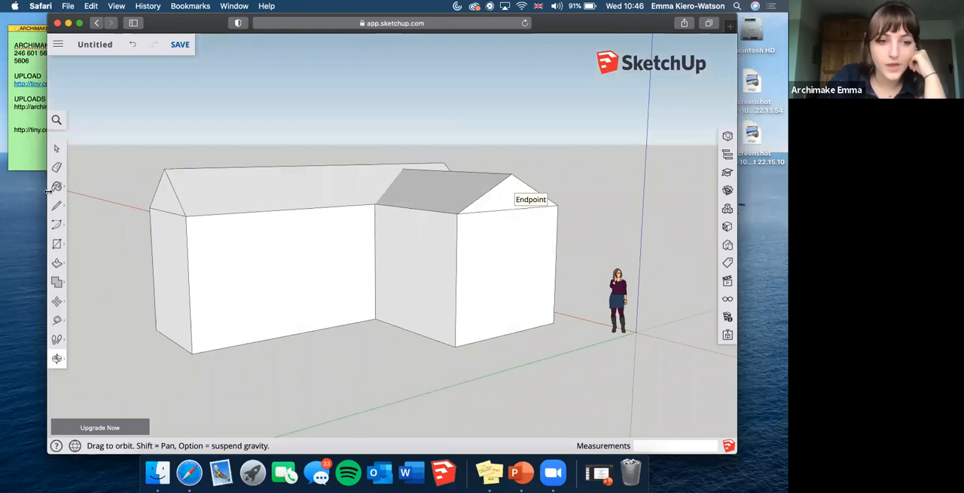
left_click(396, 324)
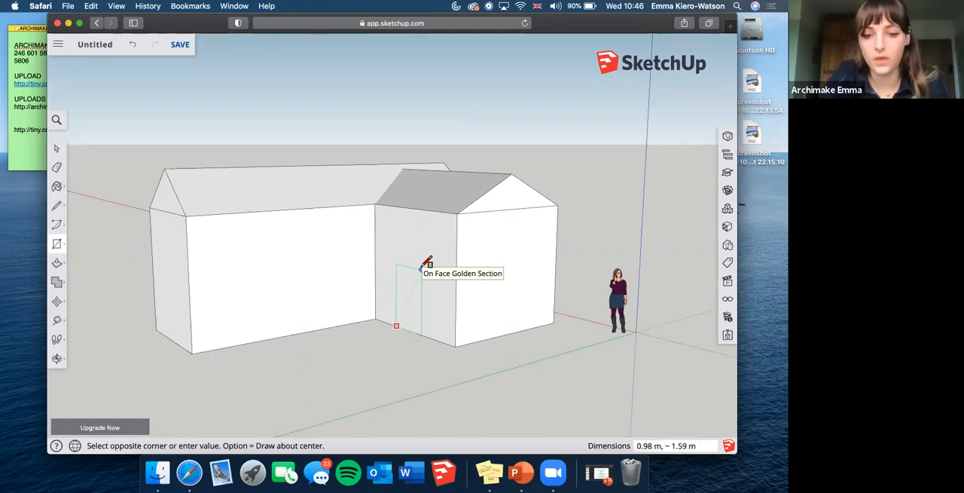
left_click(421, 268)
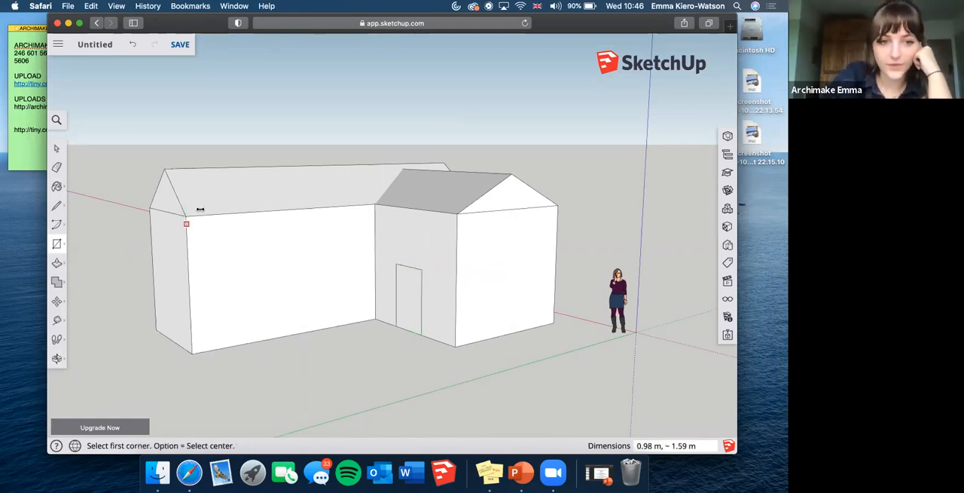
Push the door rectangle 0.30 m through the wall to cut an open doorway, and view the opening up close.
key("p")
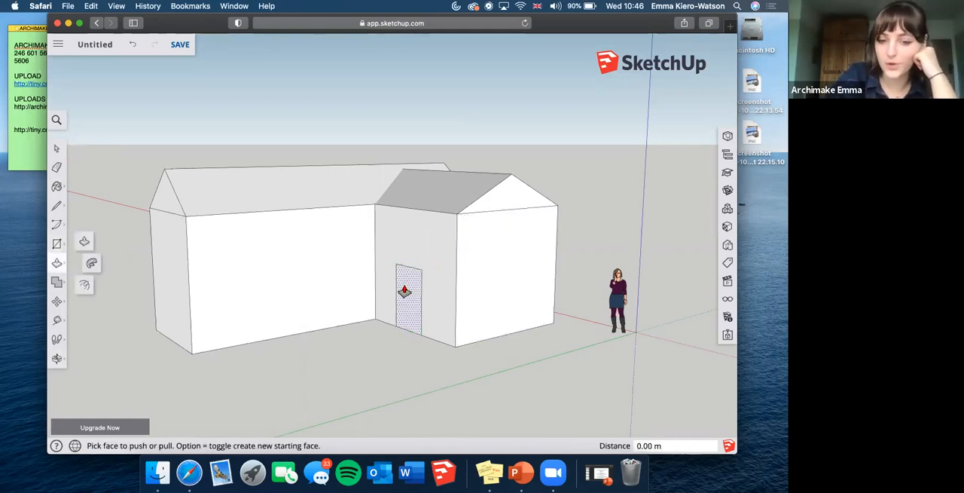
left_click(405, 295)
left_click(415, 289)
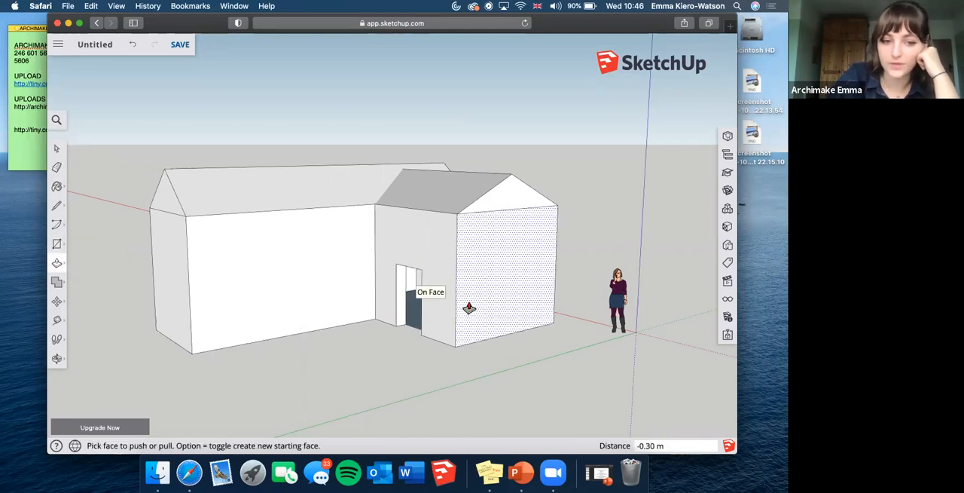
left_click(57, 358)
left_click_drag(475, 314, 404, 304)
scroll(405, 303, "down", 3)
scroll(405, 303, "up", 6)
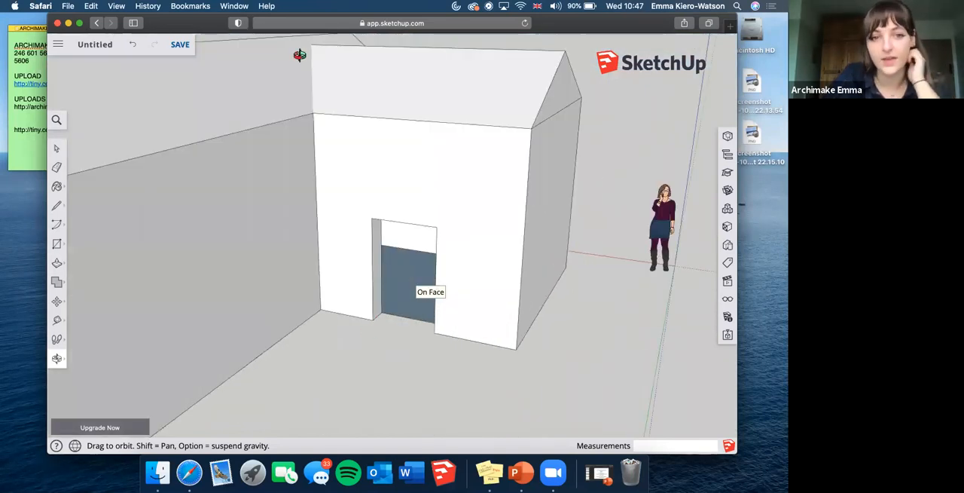